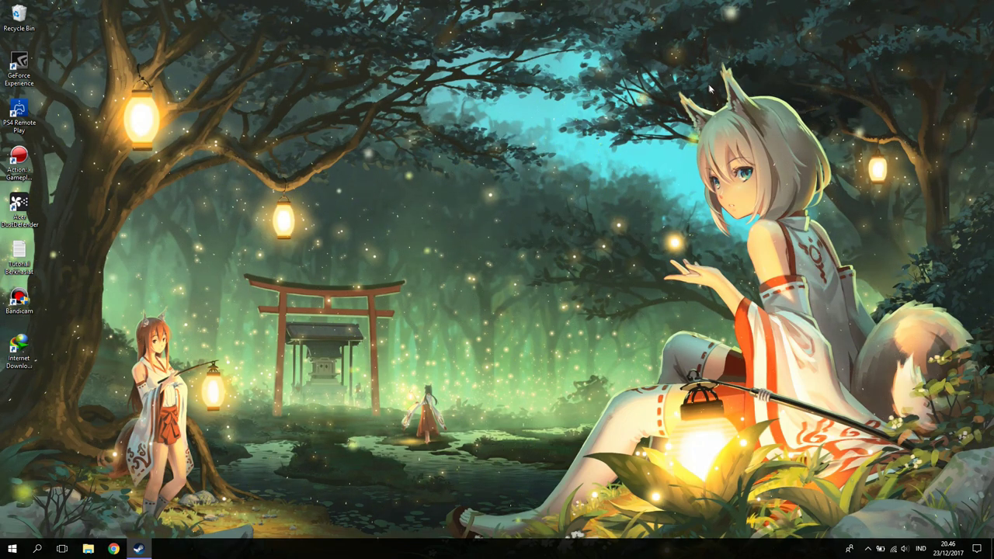
Step: Launch Bandicam, hide its floating screen-recording bar and dismiss the notification
click(25, 298)
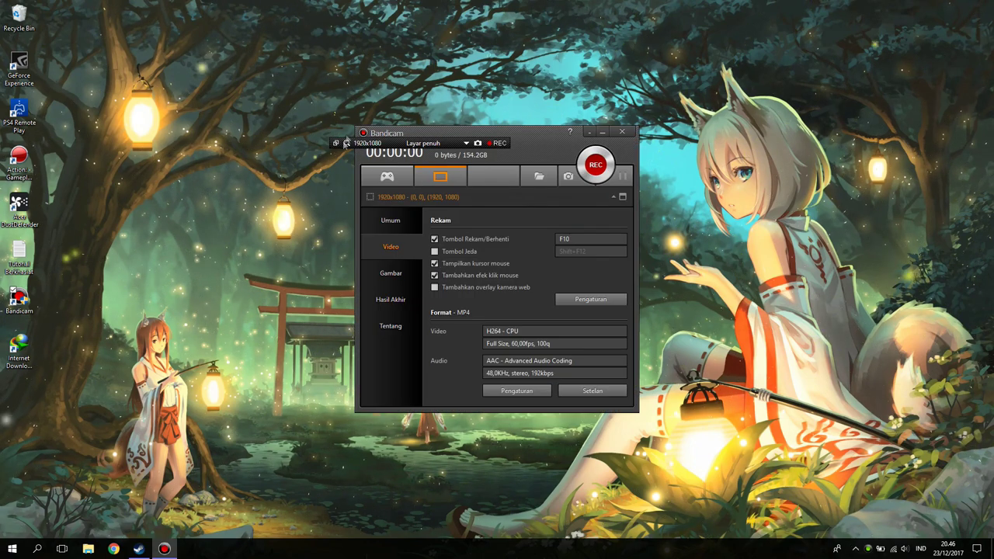
drag(439, 145, 330, 54)
click(356, 52)
click(361, 63)
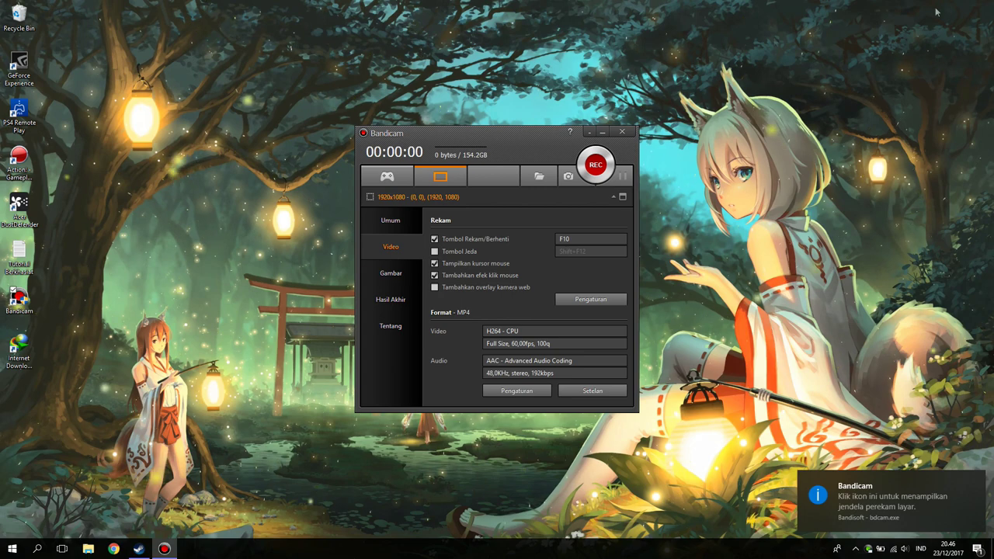
click(977, 483)
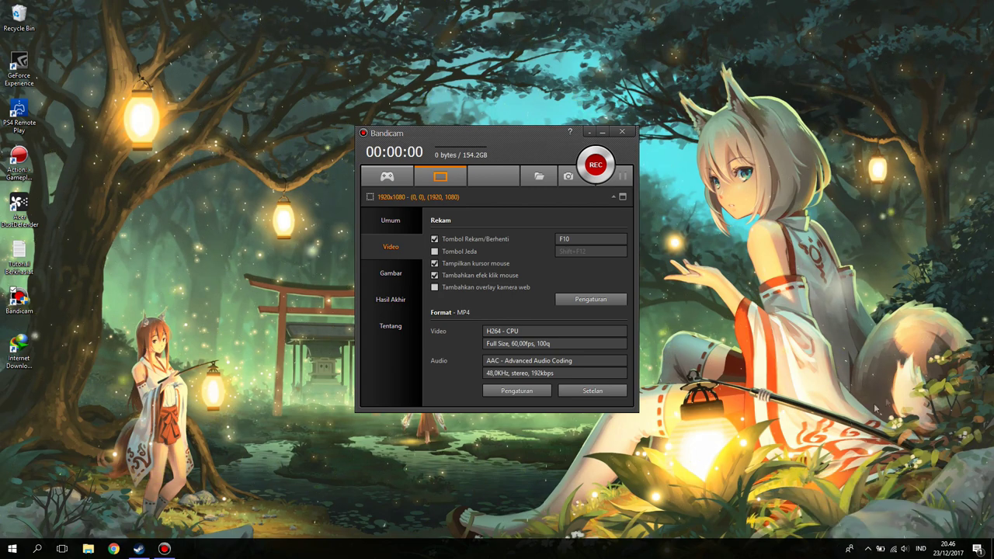
Step: Switch the recorder to game recording mode, keeping the mouse cursor shown in recordings
click(374, 172)
click(443, 178)
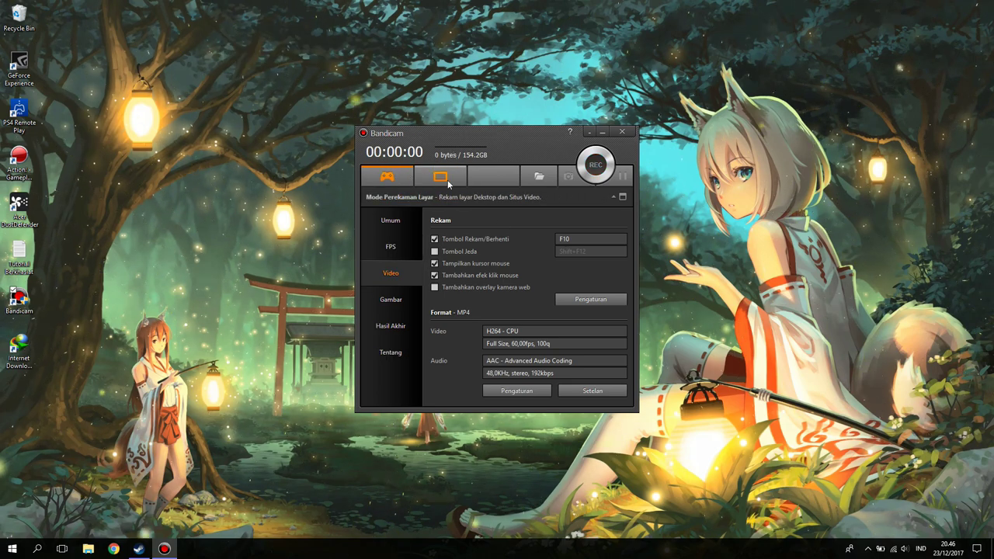
click(590, 301)
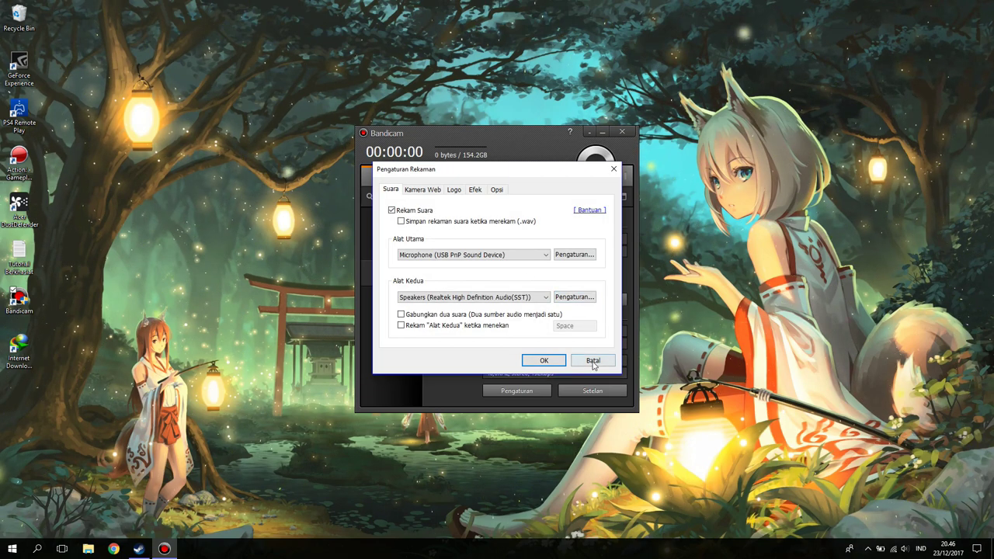
click(593, 362)
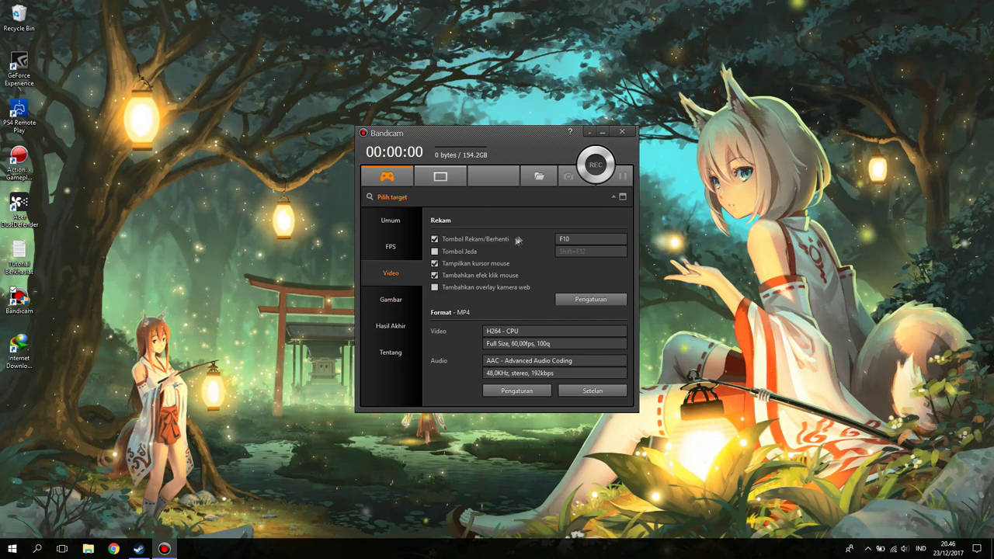
click(435, 263)
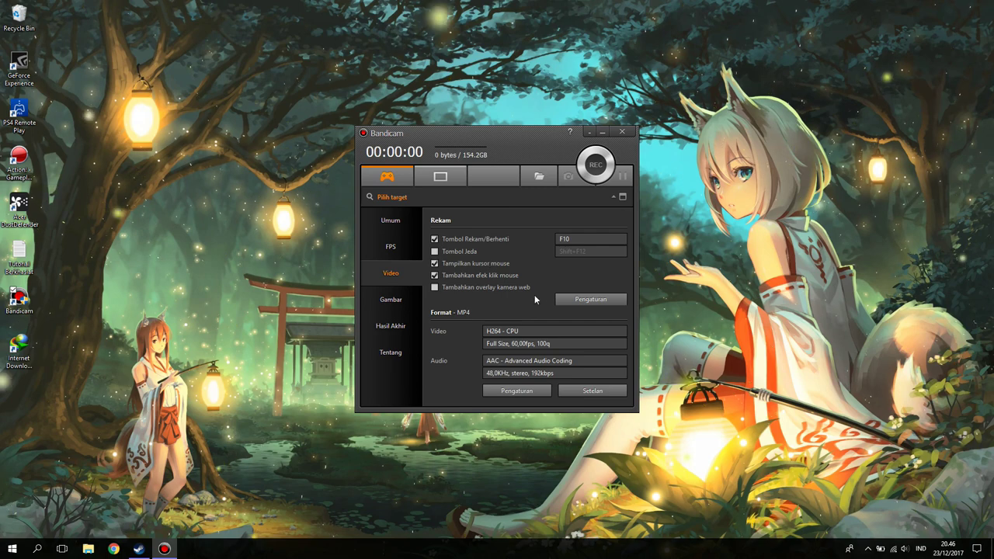
Step: In the recording settings, keep sound recording on, set the main device to Speakers (Realtek High Definition Audio(SST)) and turn the second device off
click(597, 300)
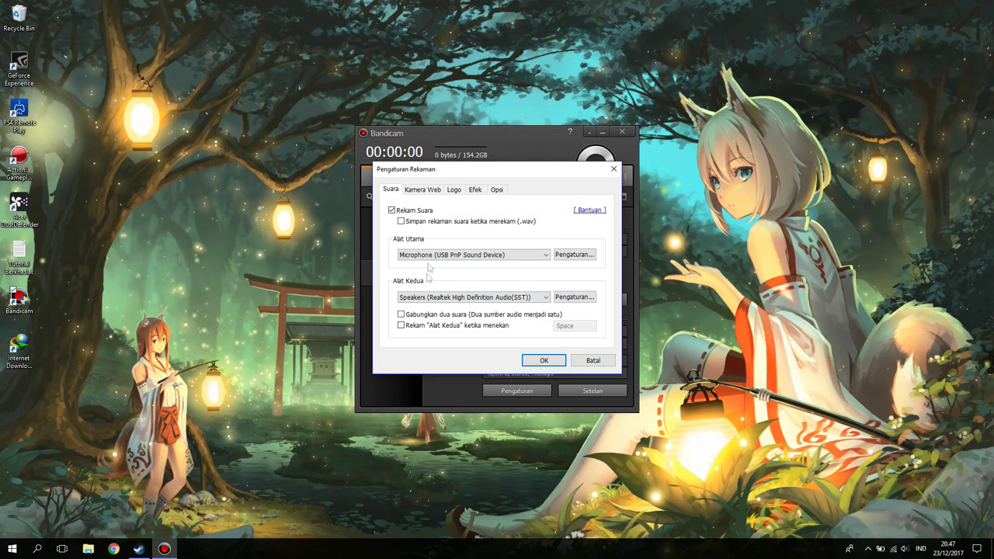
click(392, 210)
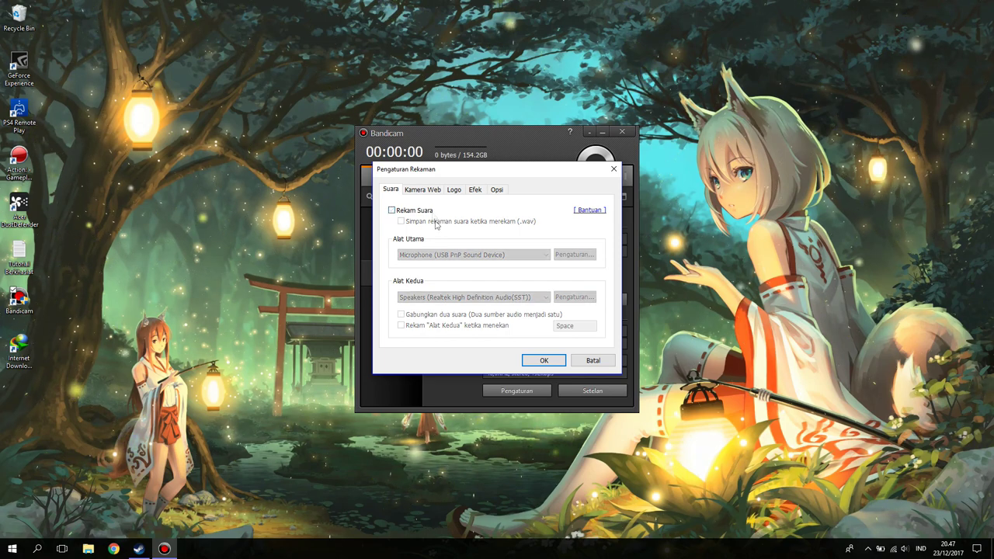
click(392, 211)
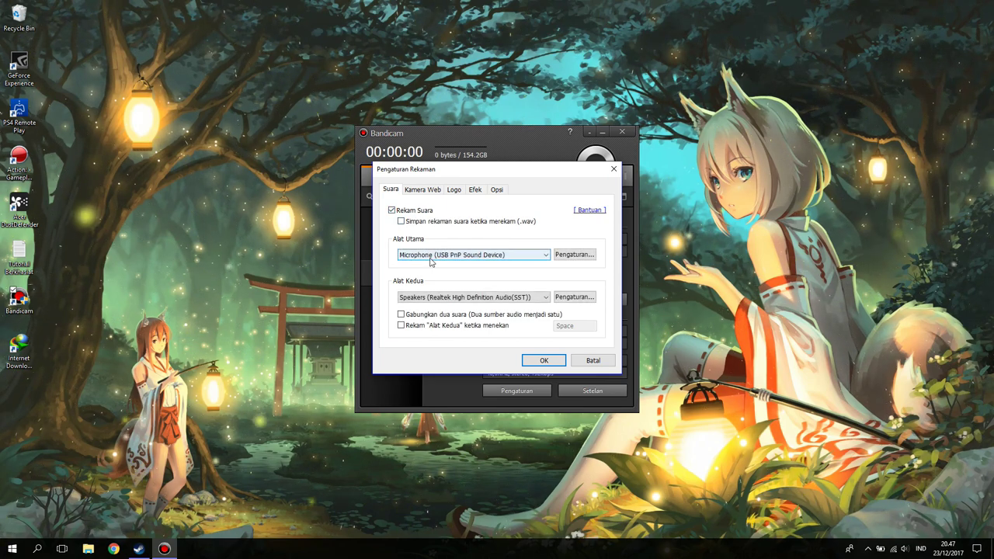
click(431, 262)
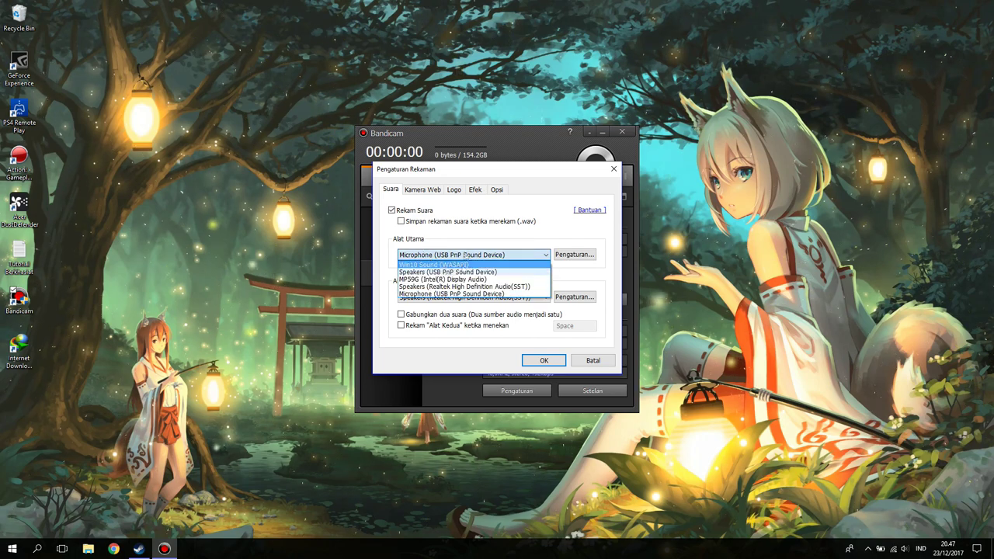
click(450, 286)
click(481, 298)
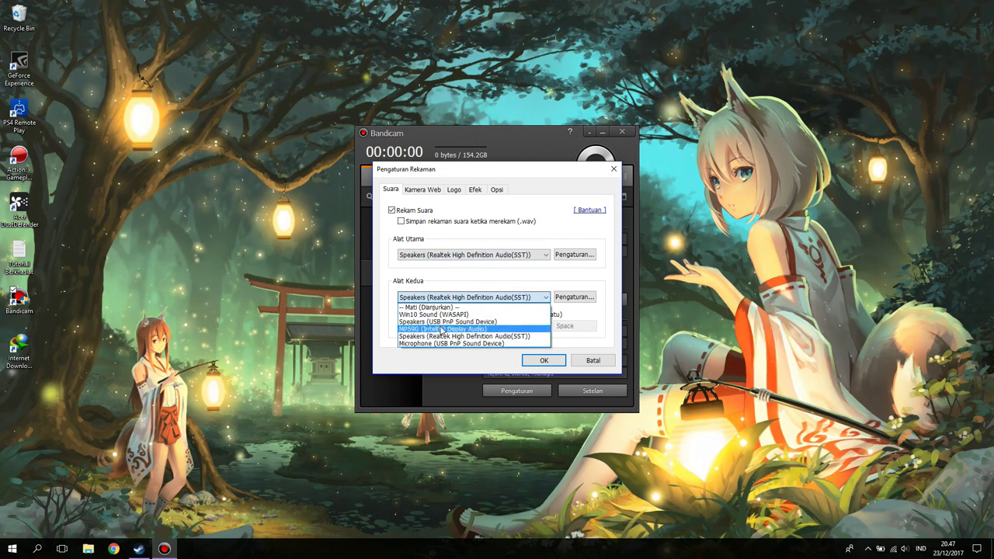
click(424, 303)
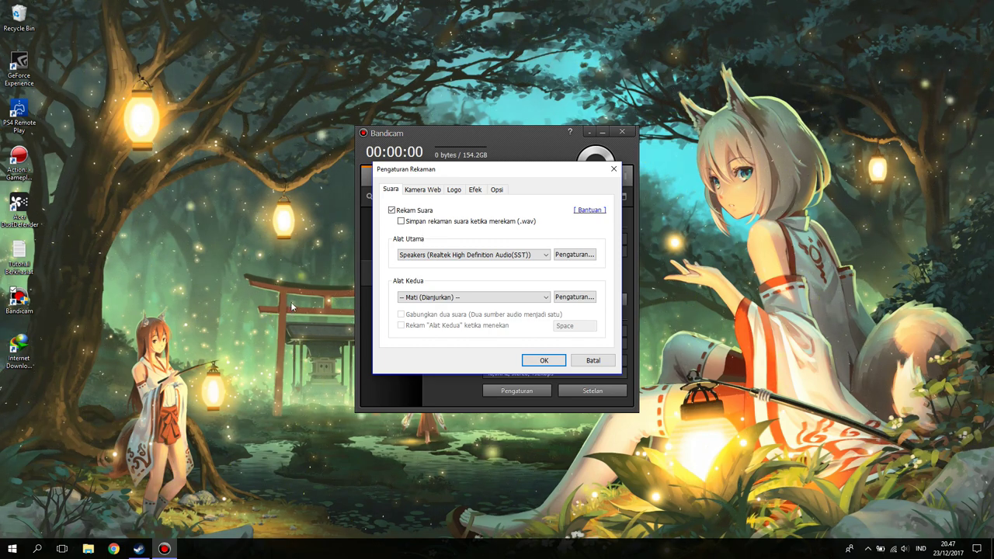
Step: Leave separate .wav saving off, review the webcam, logo, effects and options settings, and apply the recording settings
click(401, 221)
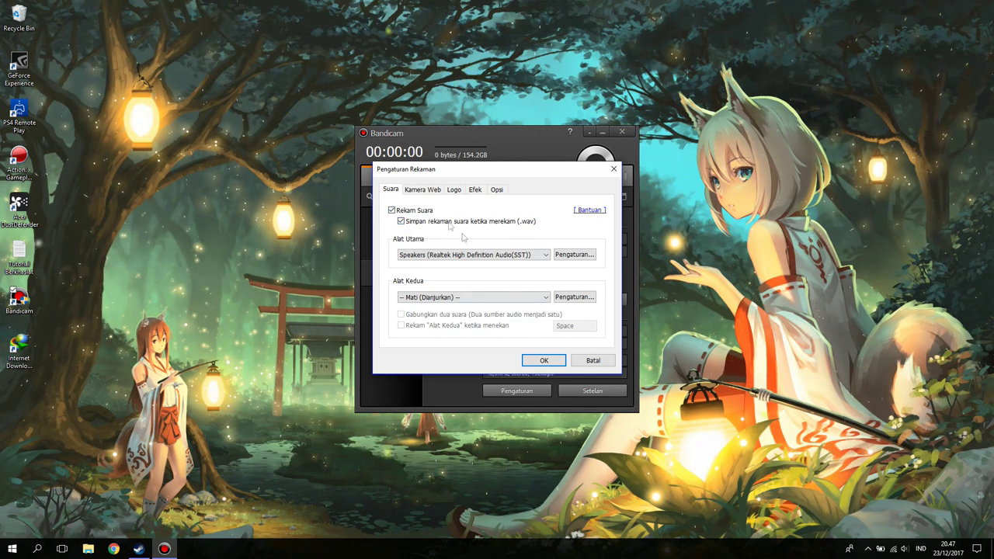
click(400, 221)
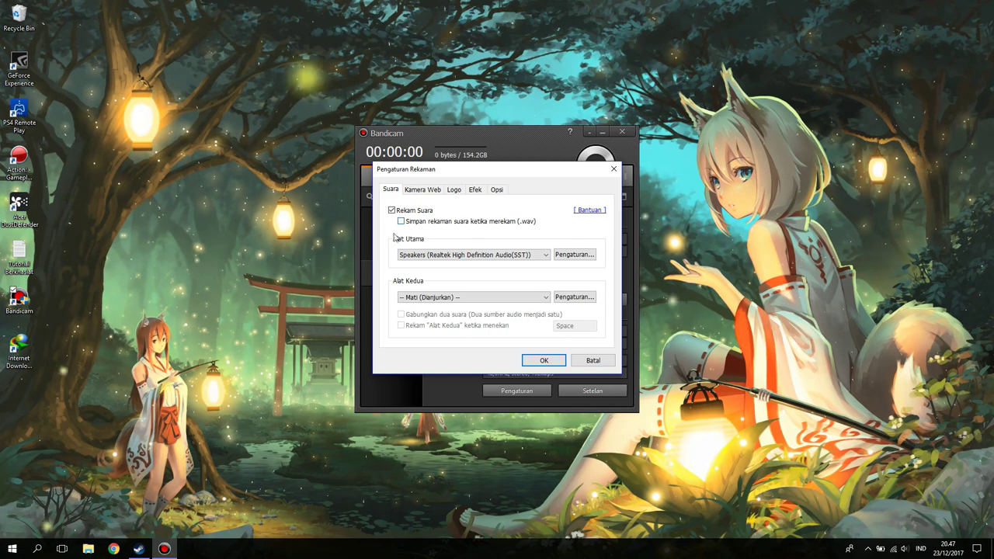
click(420, 192)
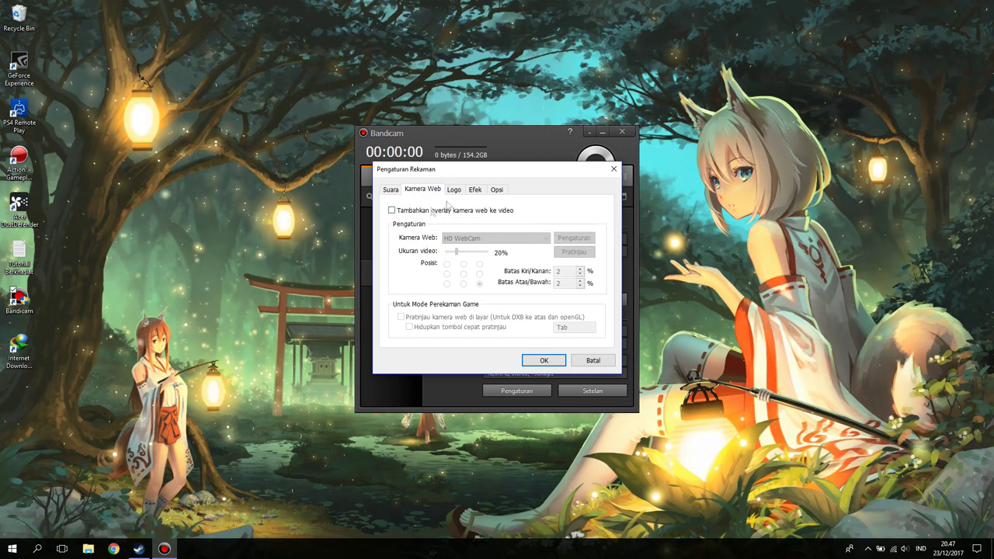
click(457, 191)
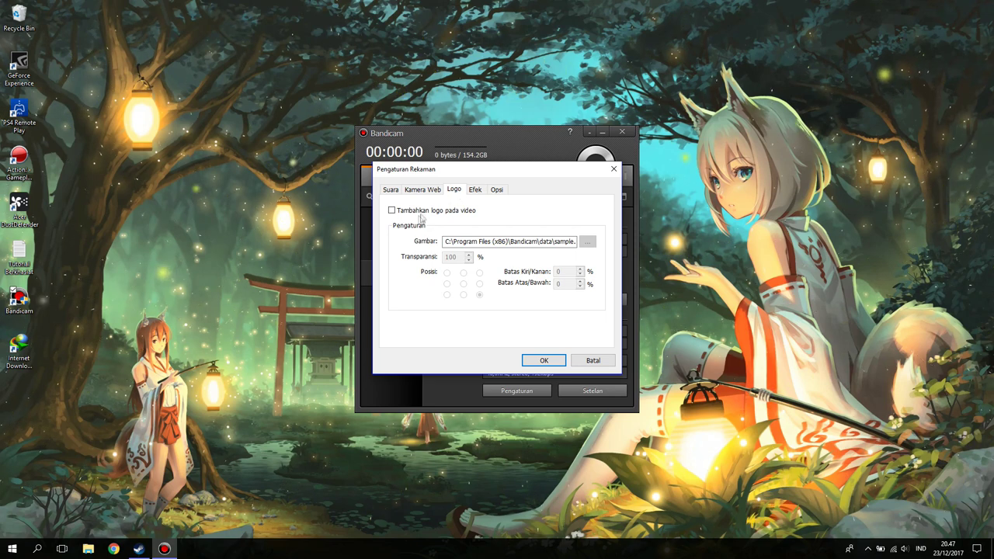
click(474, 191)
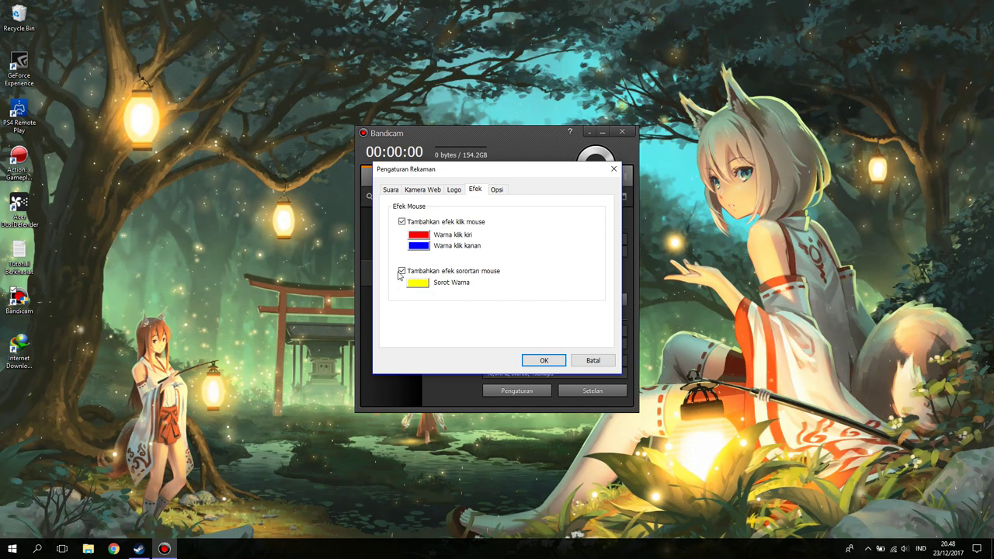
click(495, 190)
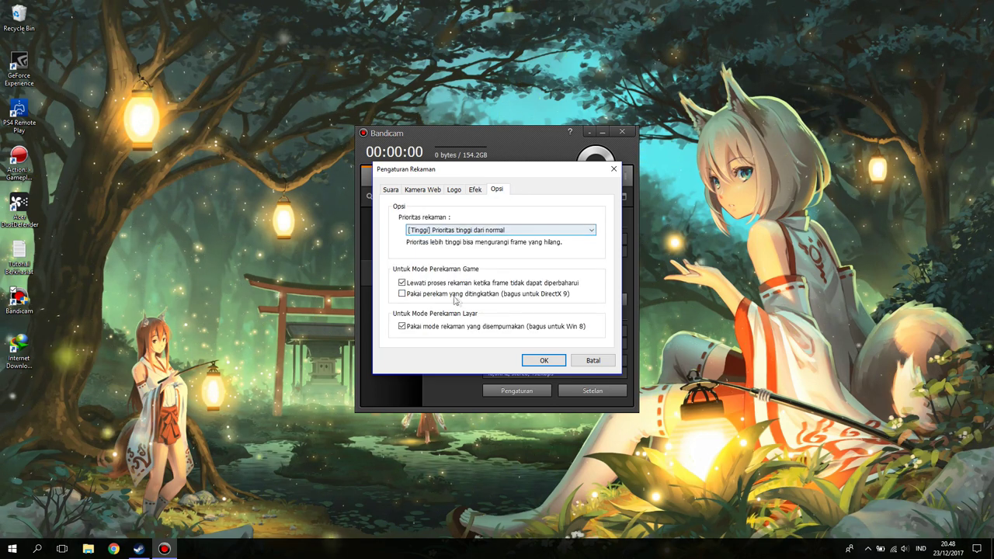
click(545, 361)
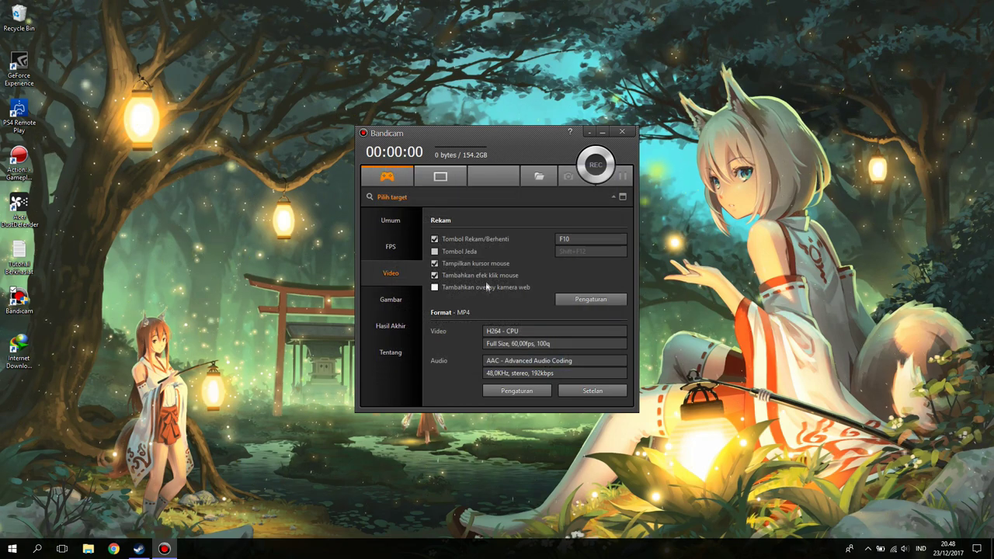
Step: In the format settings, choose full video size (Ukuran Penuh) and set the frame rate to 60 FPS
click(520, 391)
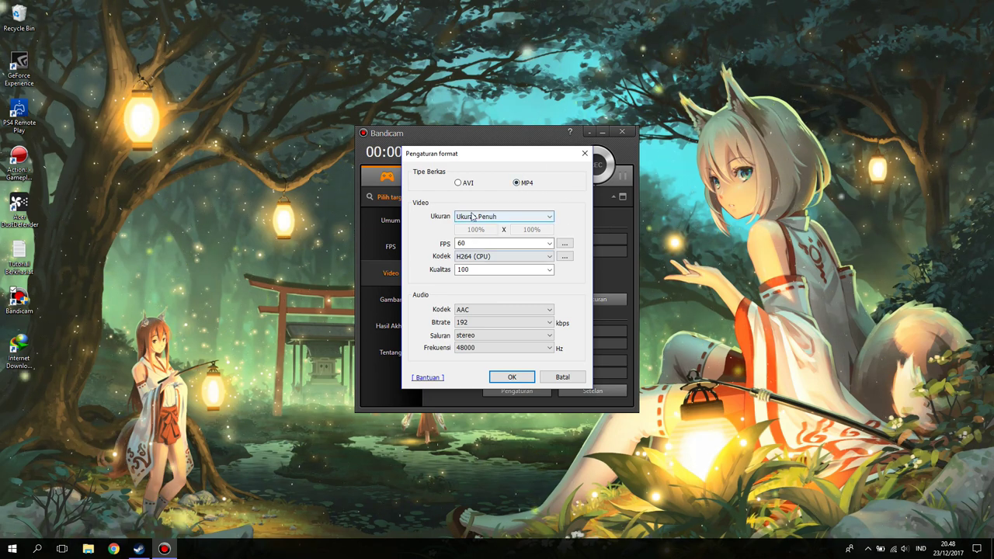
click(498, 218)
click(480, 225)
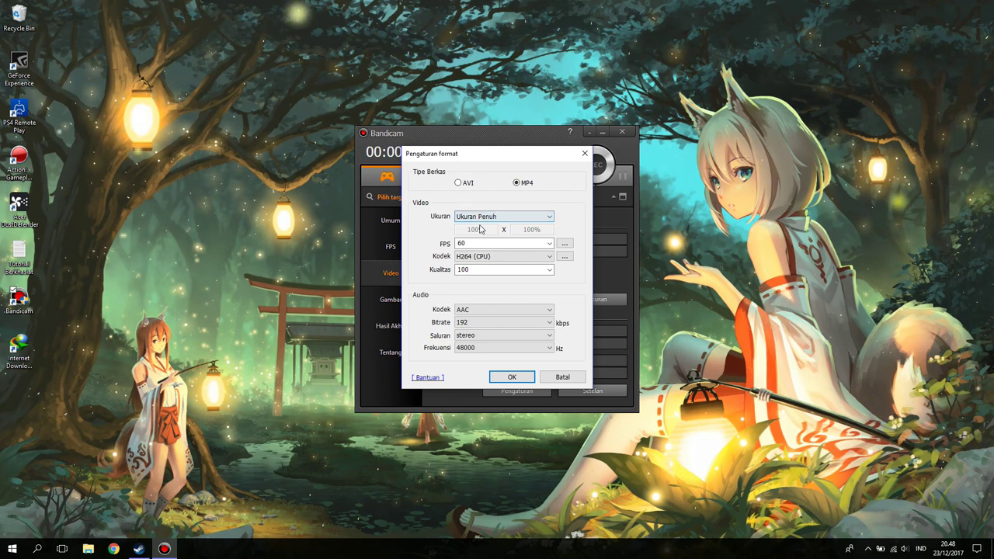
click(546, 243)
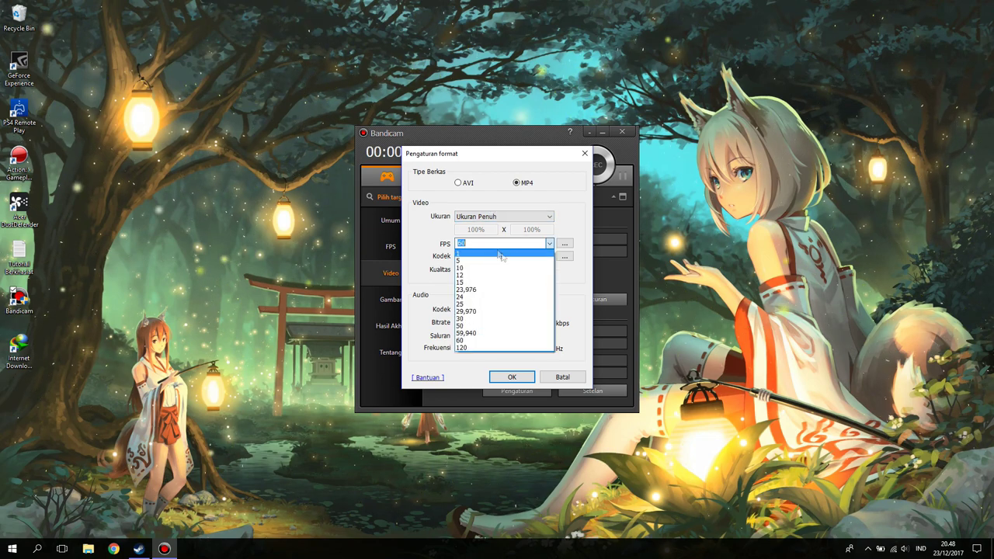
click(547, 243)
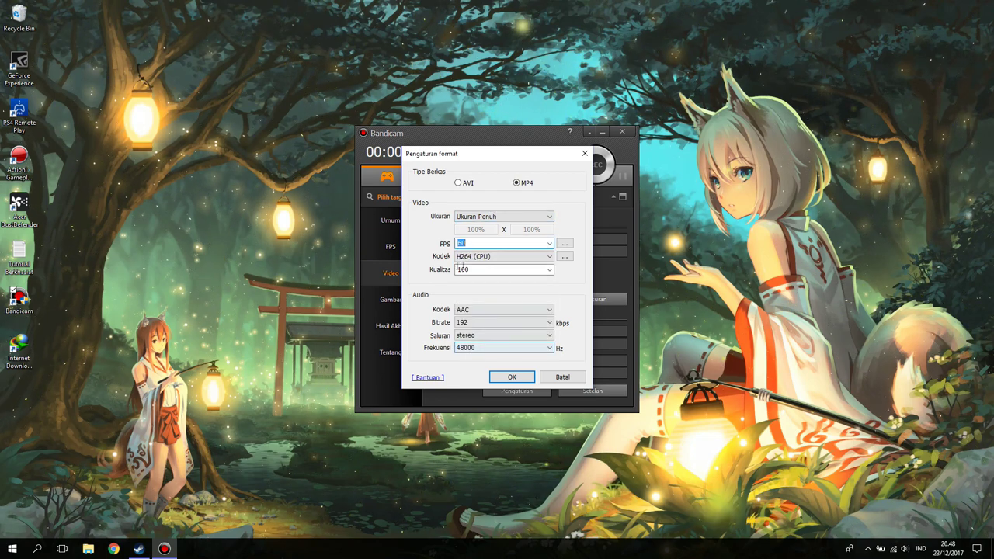
click(548, 244)
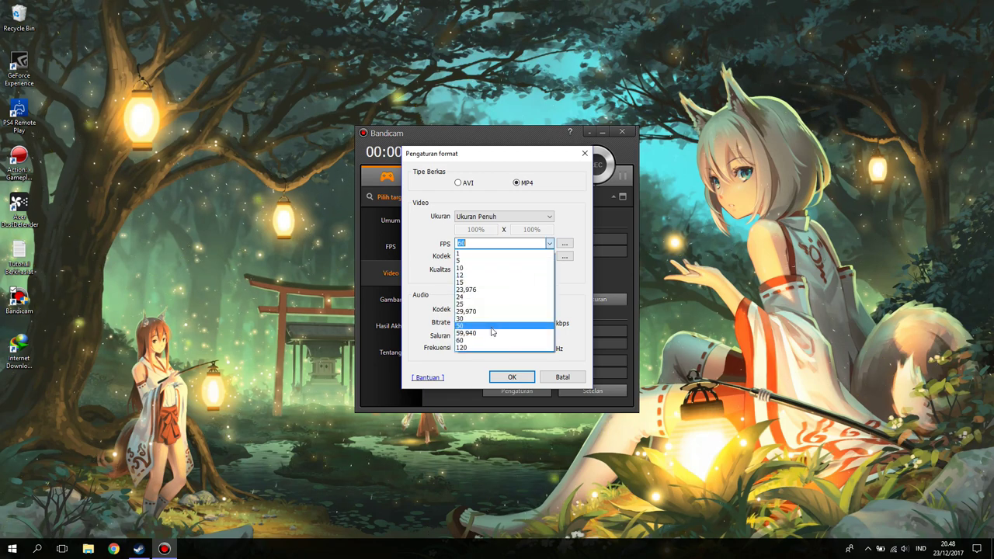
click(481, 348)
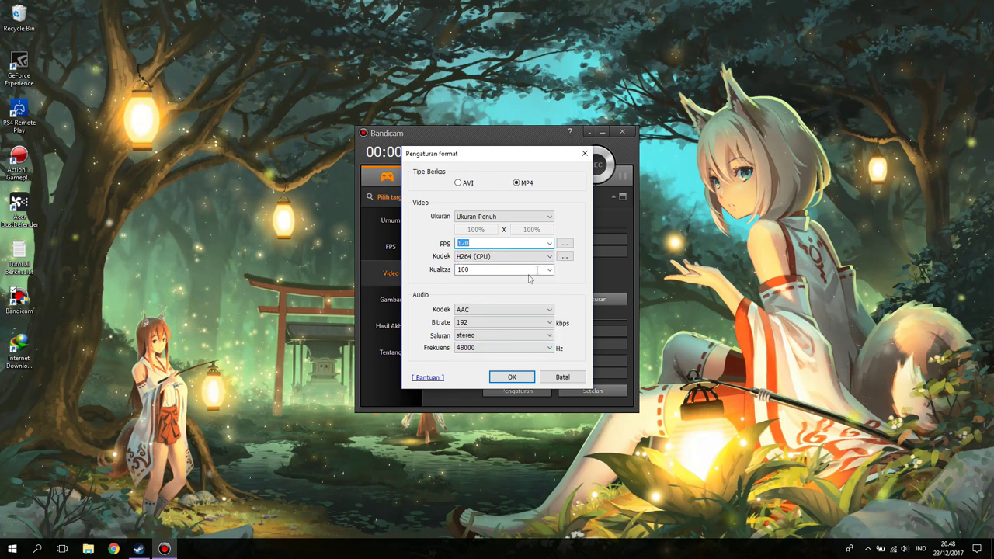
click(551, 244)
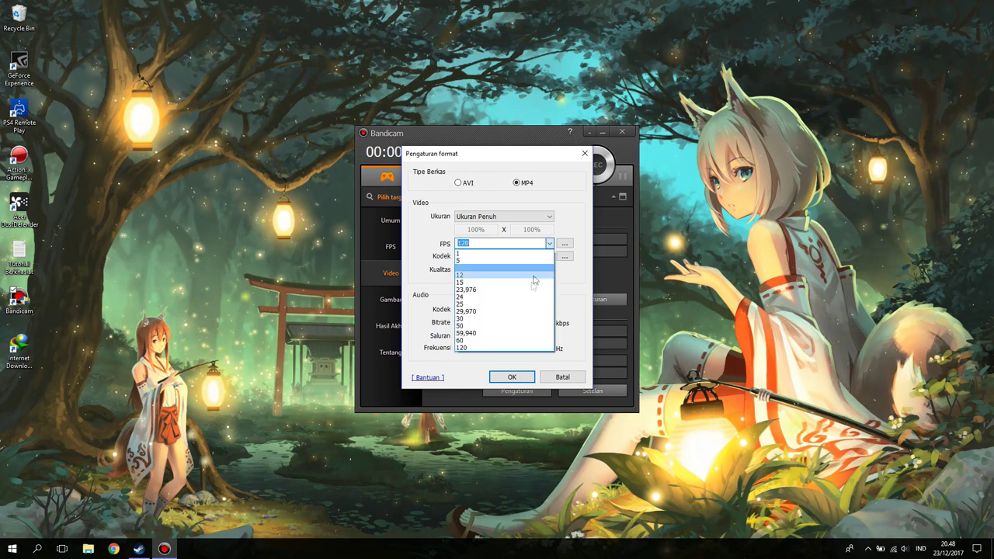
click(481, 341)
Step: Select the H264 (CPU) video codec and set the video quality to 100
click(479, 261)
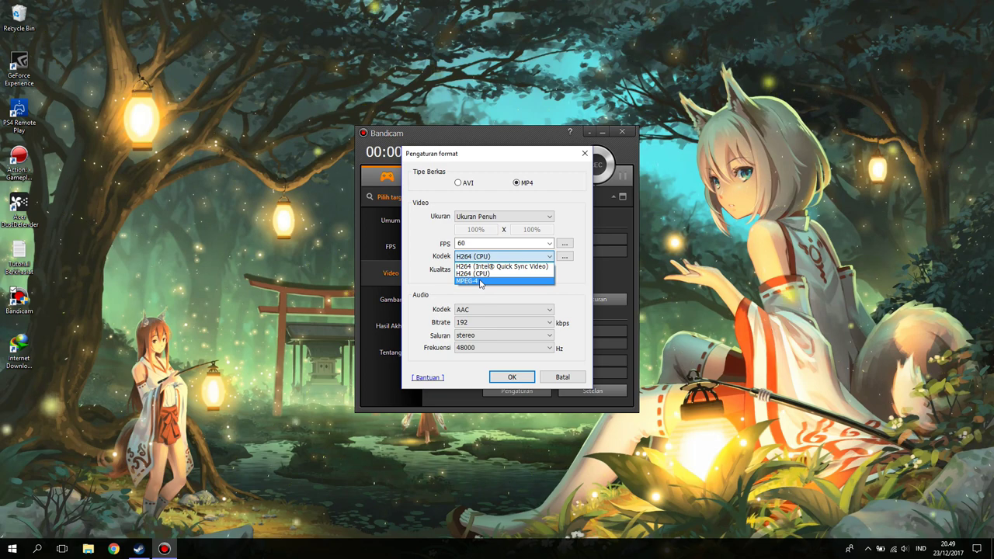
click(475, 273)
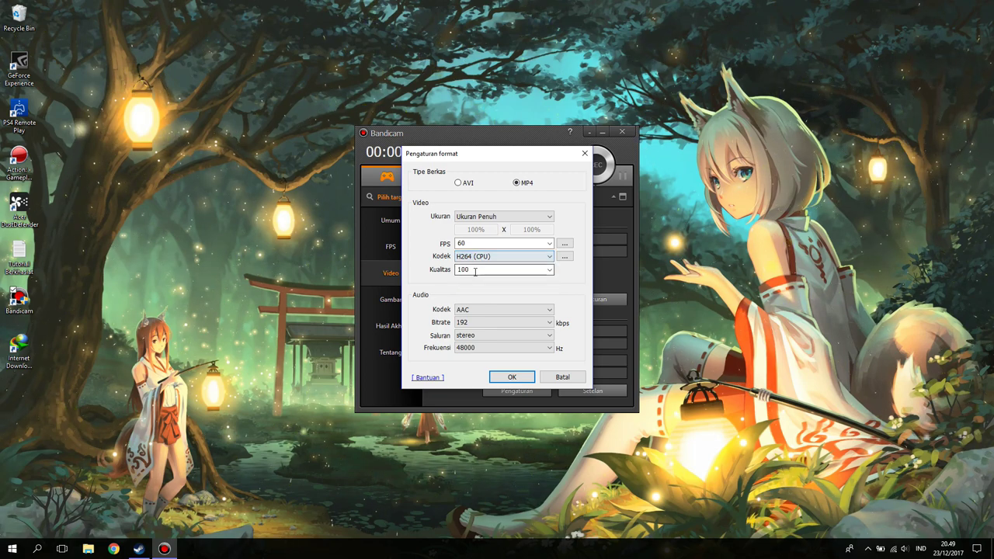
click(546, 271)
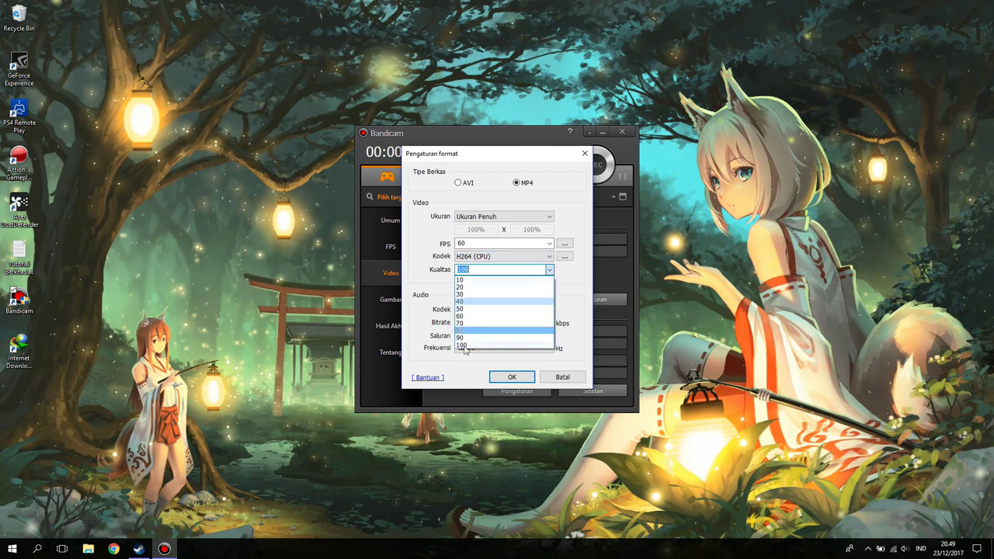
click(490, 346)
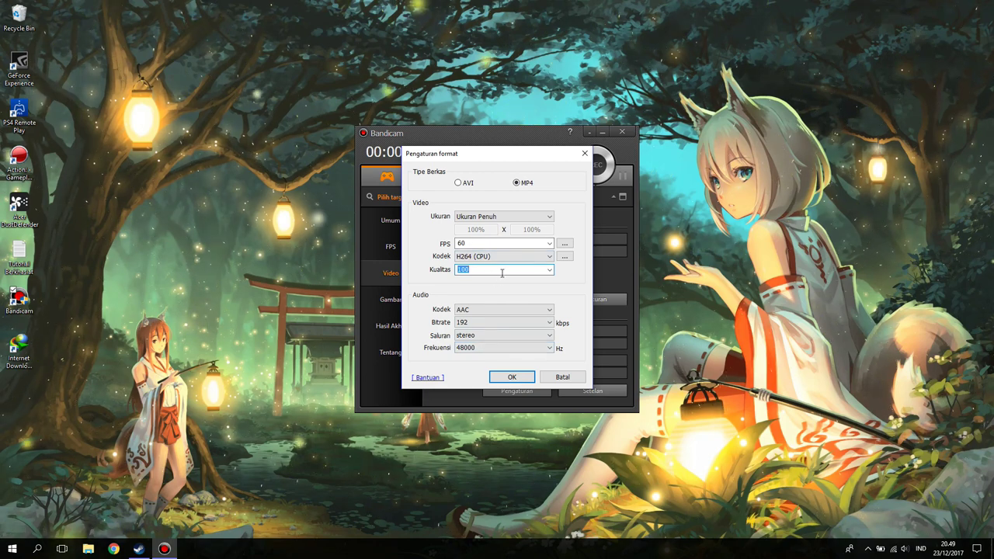
click(549, 269)
click(500, 281)
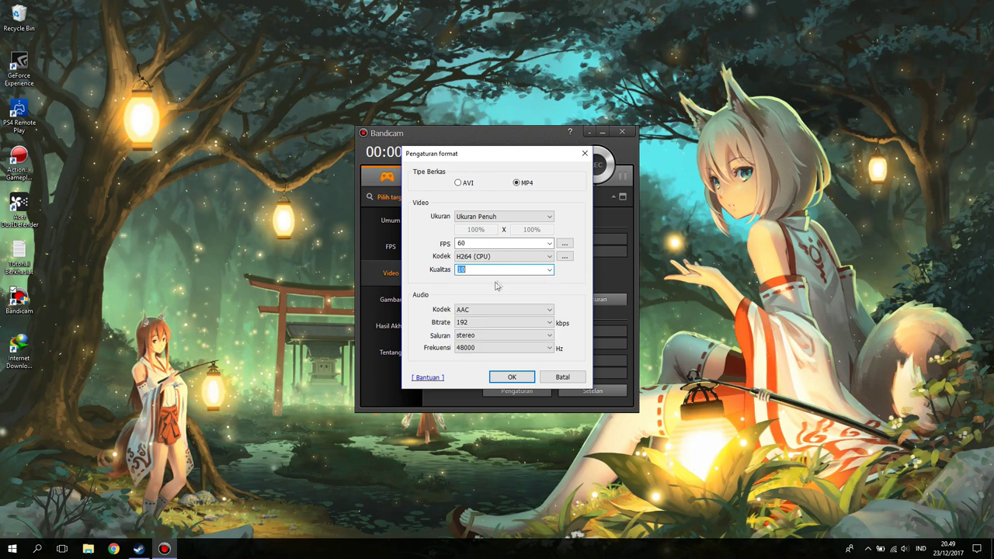
click(549, 273)
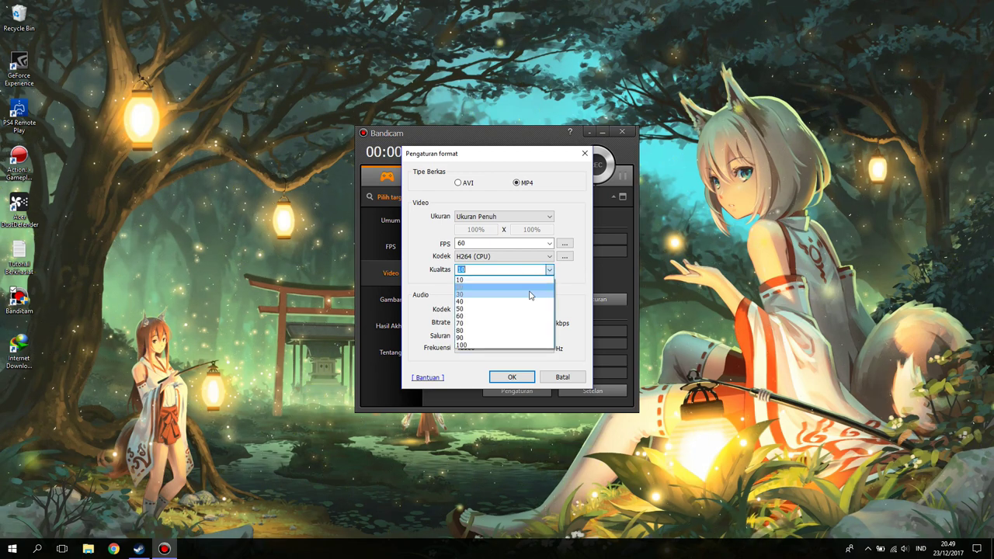
click(479, 345)
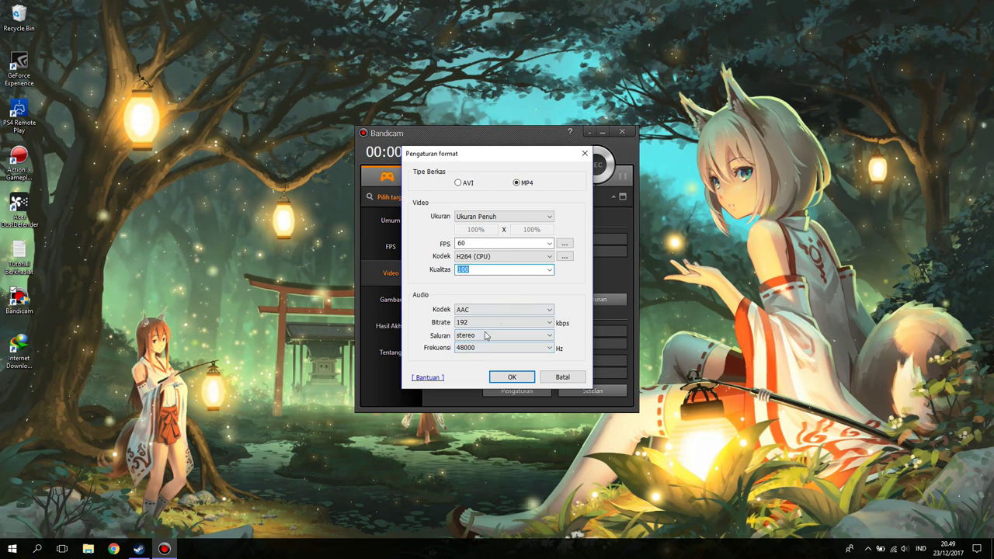
Step: Keep the audio bitrate at 192 kbps and the channel at stereo, choose a 48000 Hz frequency, and apply the format settings
click(483, 324)
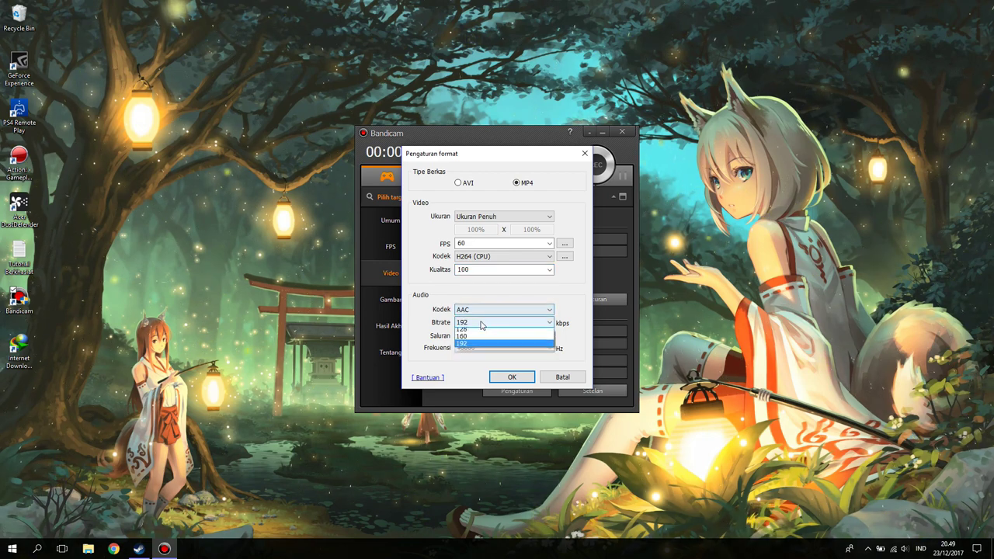
click(483, 324)
click(497, 335)
click(494, 350)
click(493, 349)
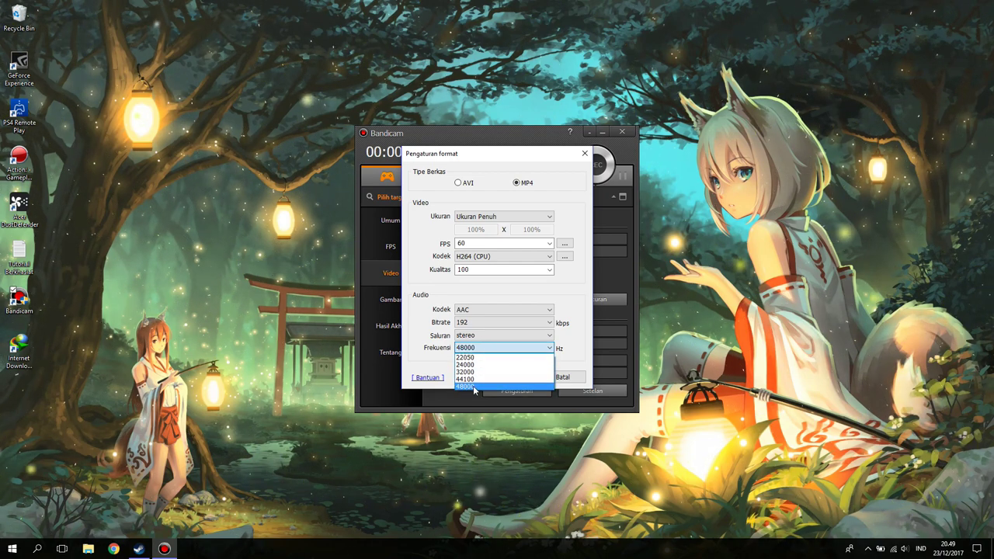
click(476, 386)
click(512, 377)
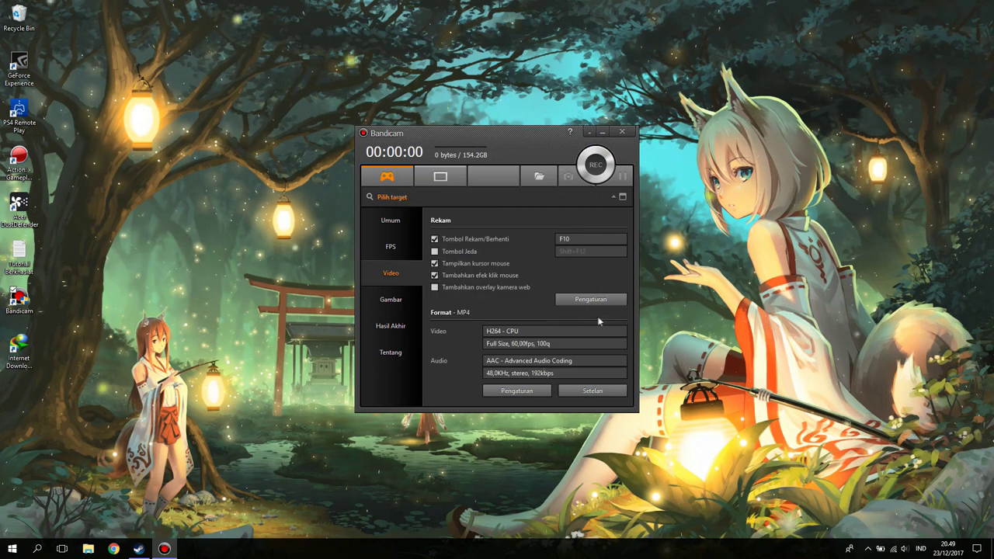
Step: Set the main sound device to Microphone (USB PnP Sound Device), the second to Speakers (Realtek High Definition Audio(SST)), turn off its key-triggered recording, and apply
click(611, 301)
click(390, 190)
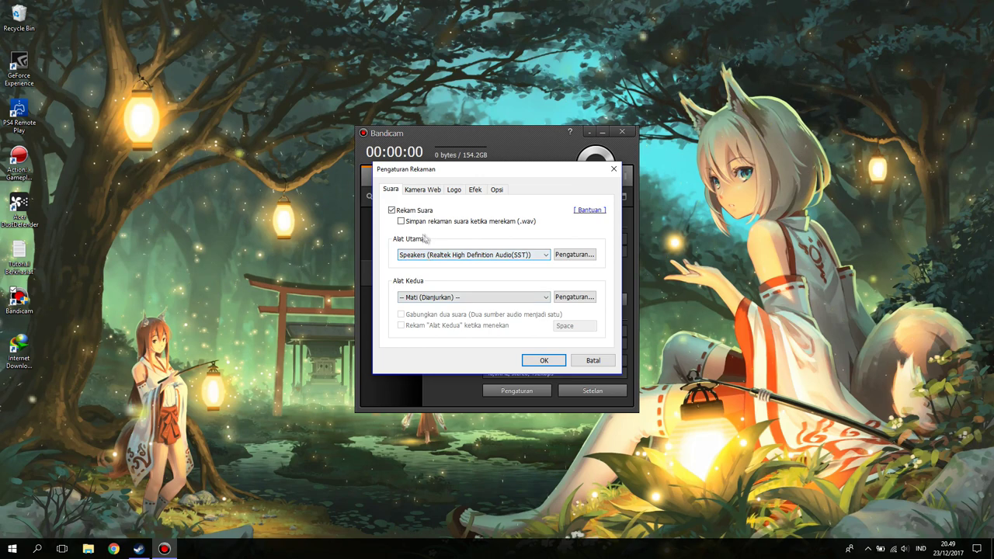
click(469, 256)
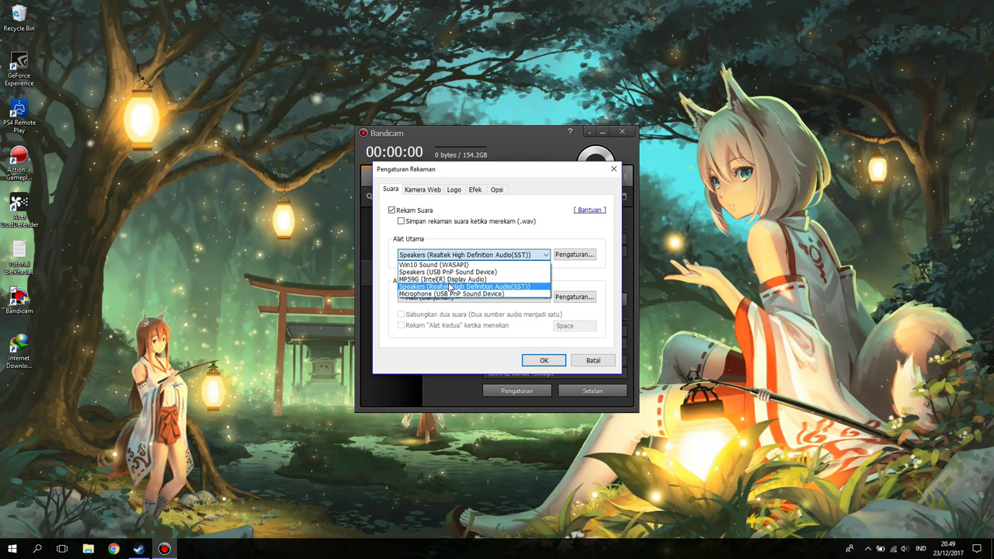
click(456, 294)
click(455, 297)
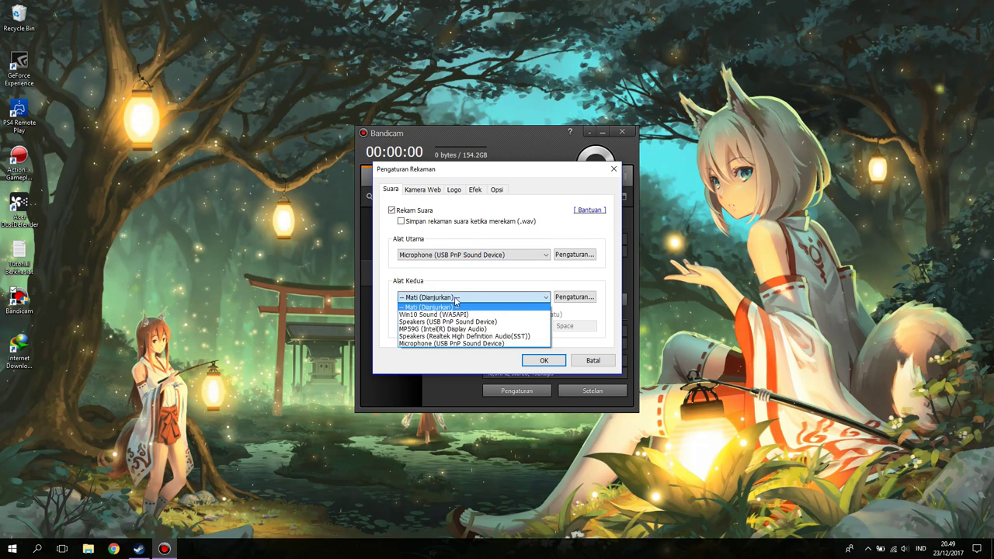
click(456, 335)
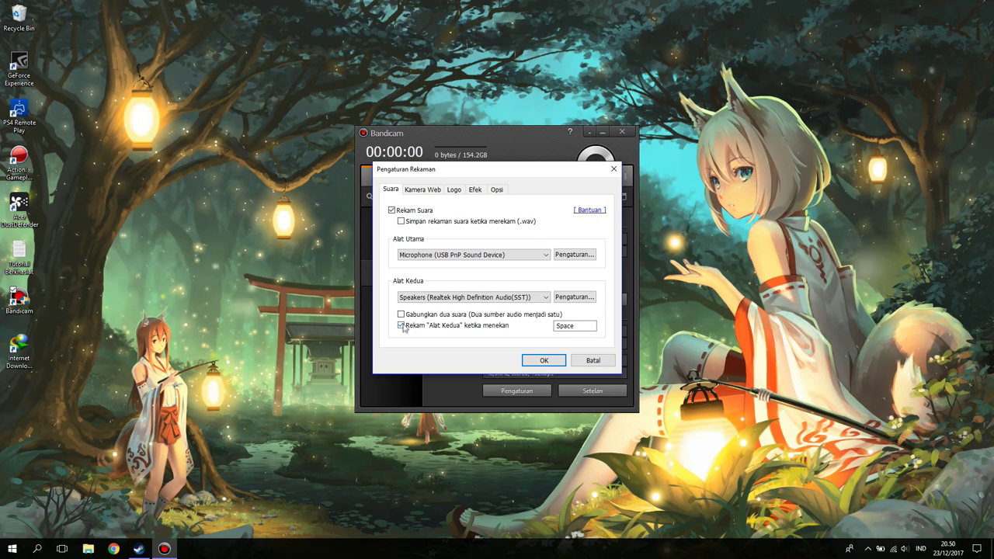
click(427, 326)
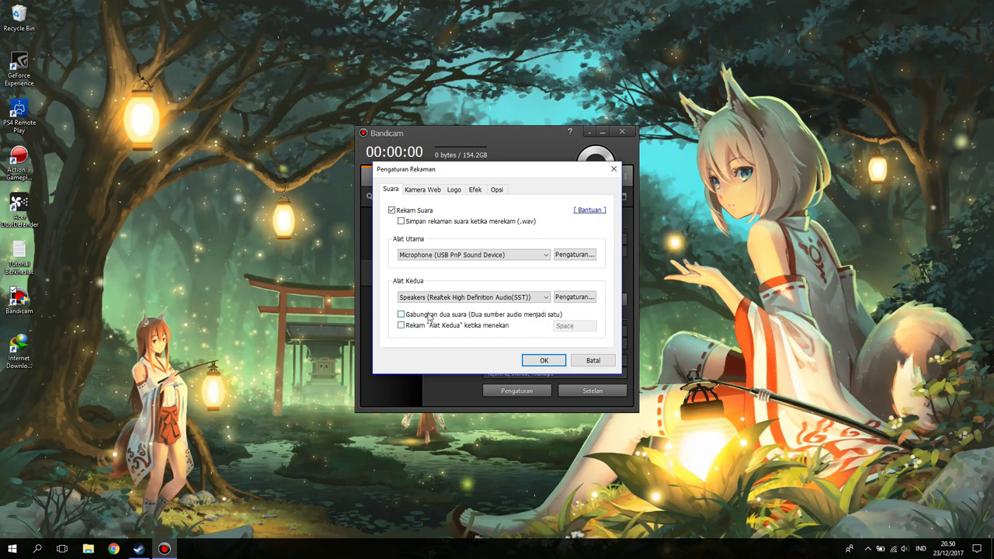
click(543, 360)
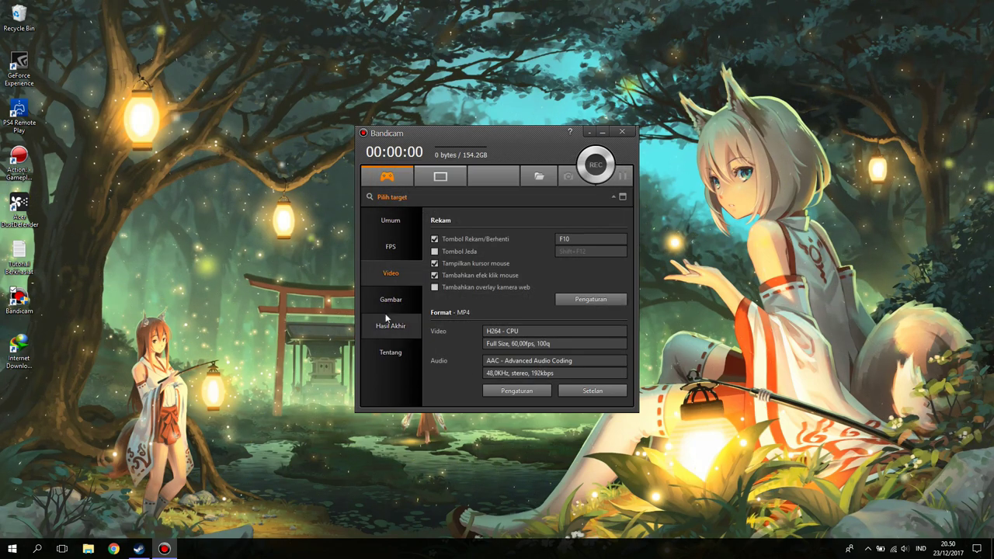
Step: Review the image, output, about, video, FPS and general settings for game recording mode
click(392, 300)
click(390, 326)
click(390, 352)
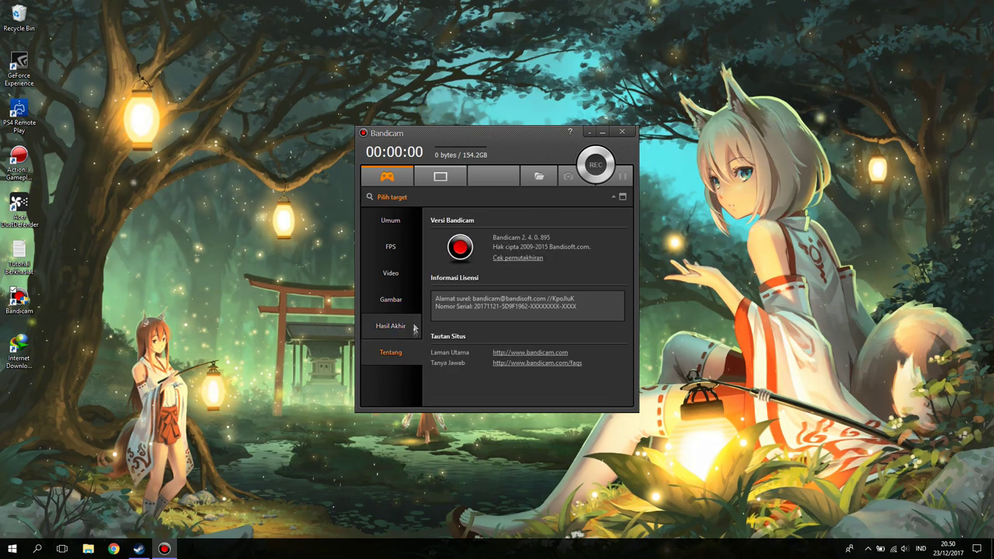
click(400, 295)
click(401, 273)
click(402, 247)
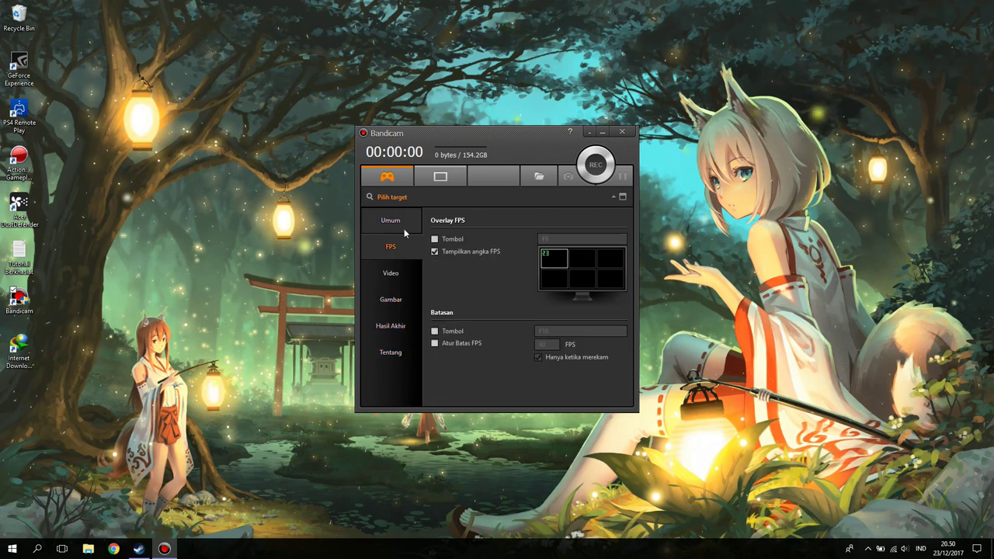
click(404, 223)
click(398, 247)
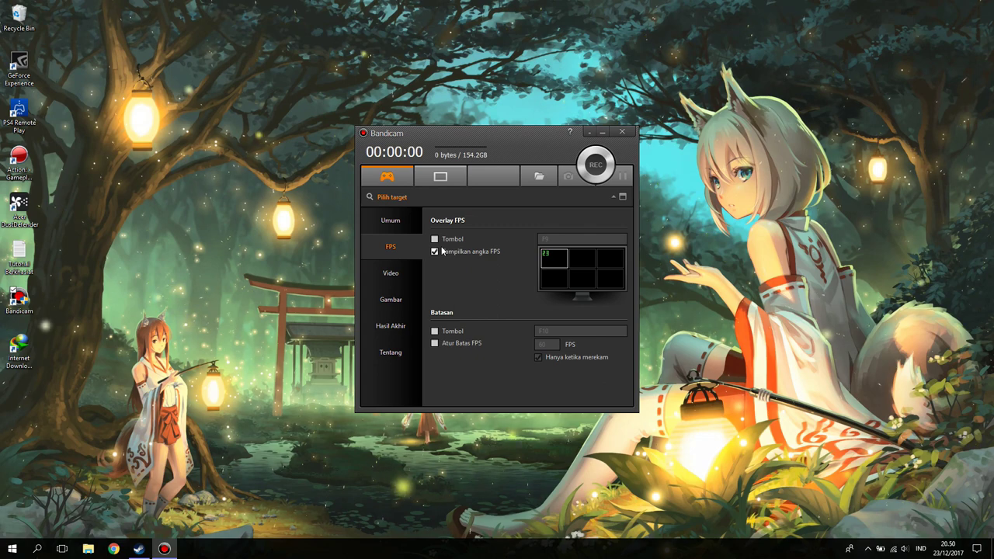
click(392, 223)
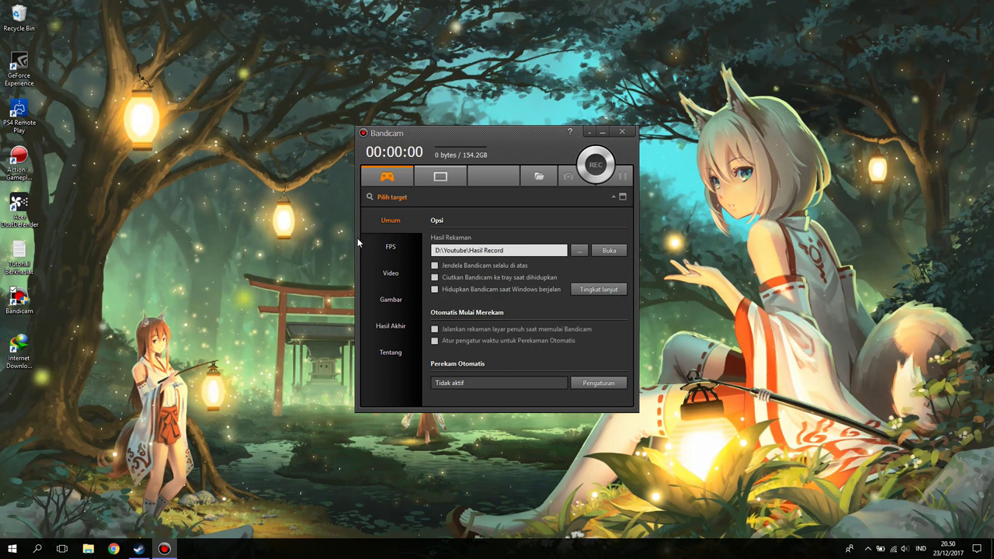
click(392, 247)
click(391, 273)
Step: Switch to screen recording mode at 1920x1080 and hide the full-screen (Layar penuh) recording bar
click(440, 176)
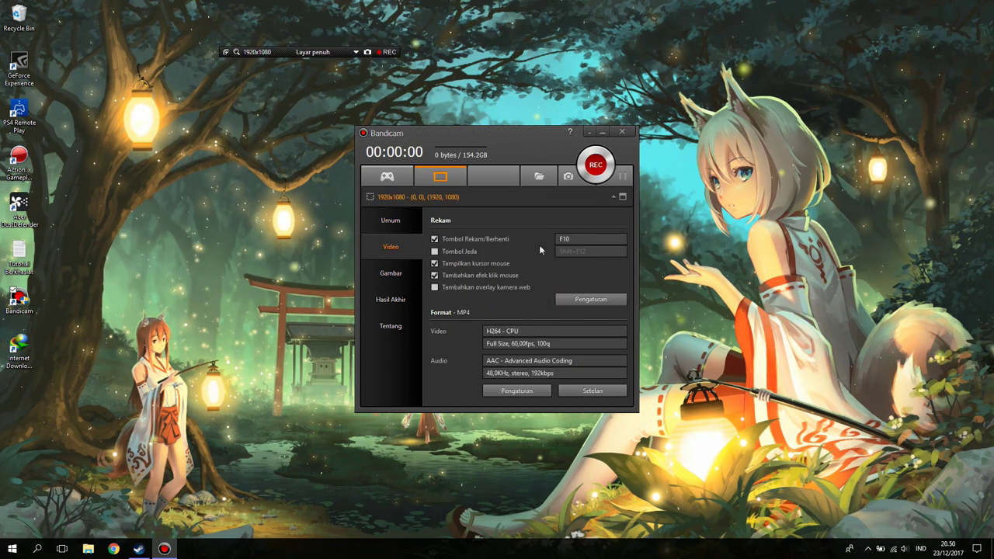
click(356, 52)
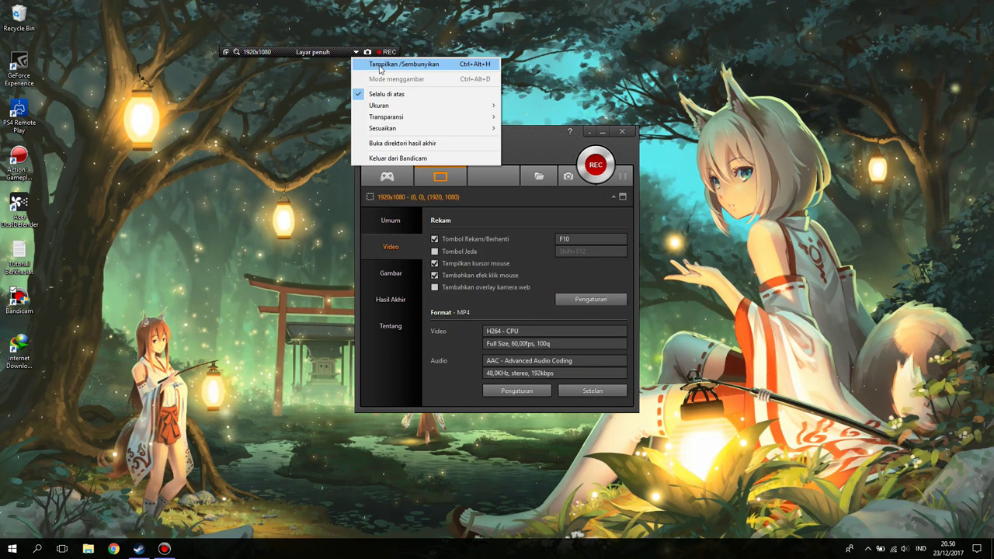
click(495, 143)
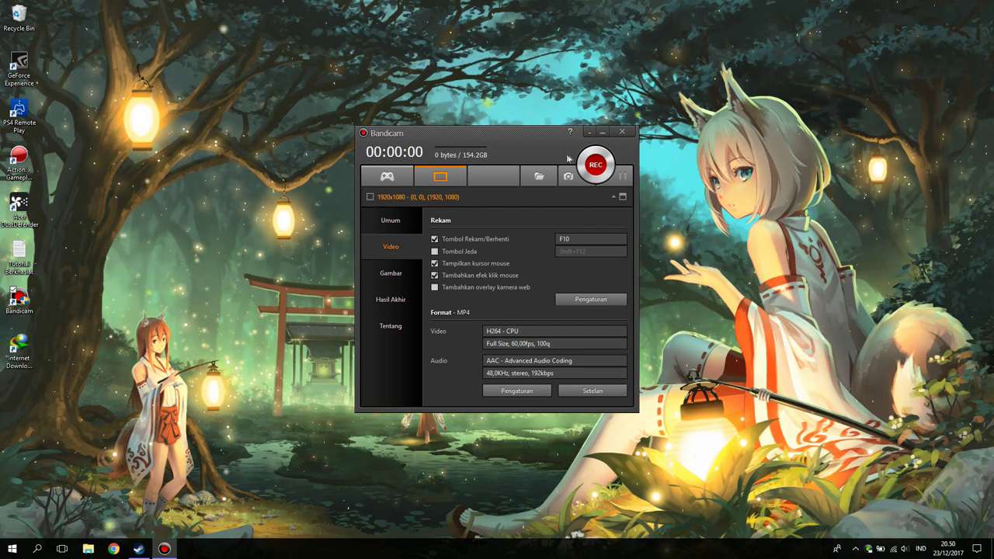